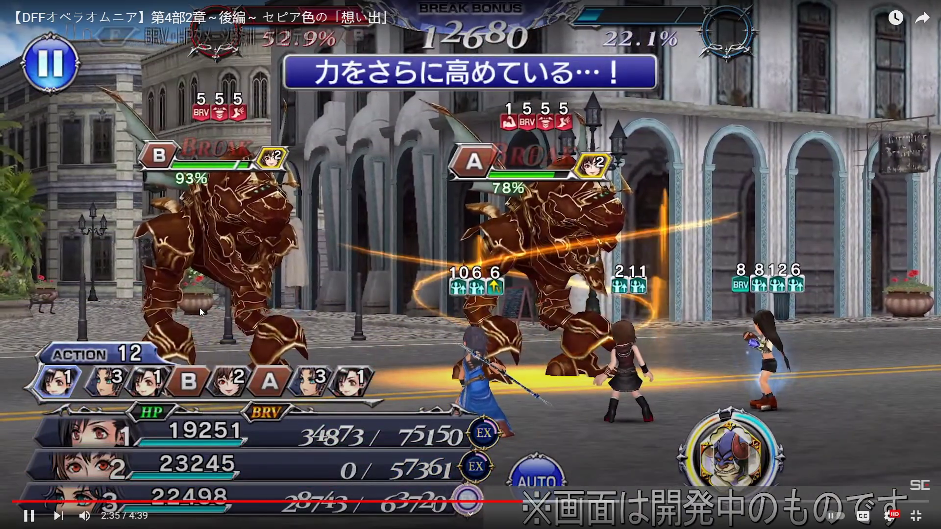
pyautogui.click(213, 309)
pyautogui.click(214, 301)
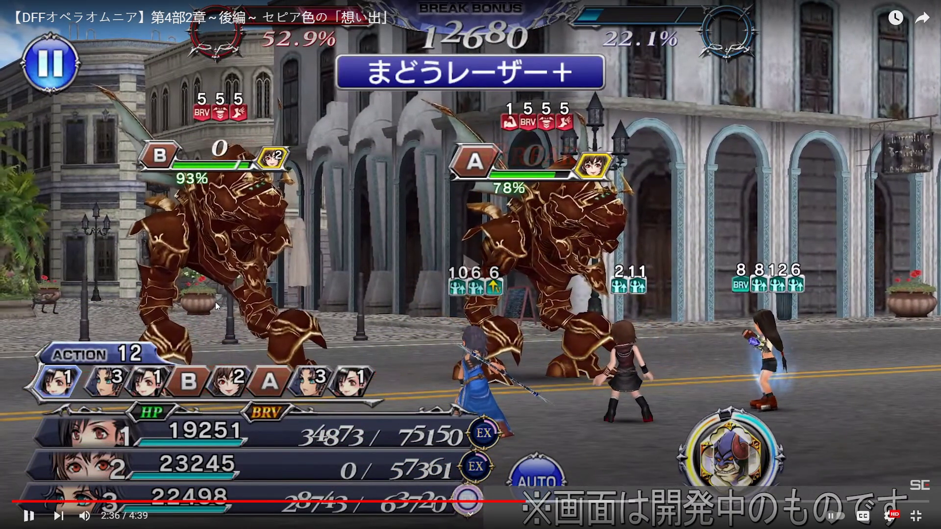